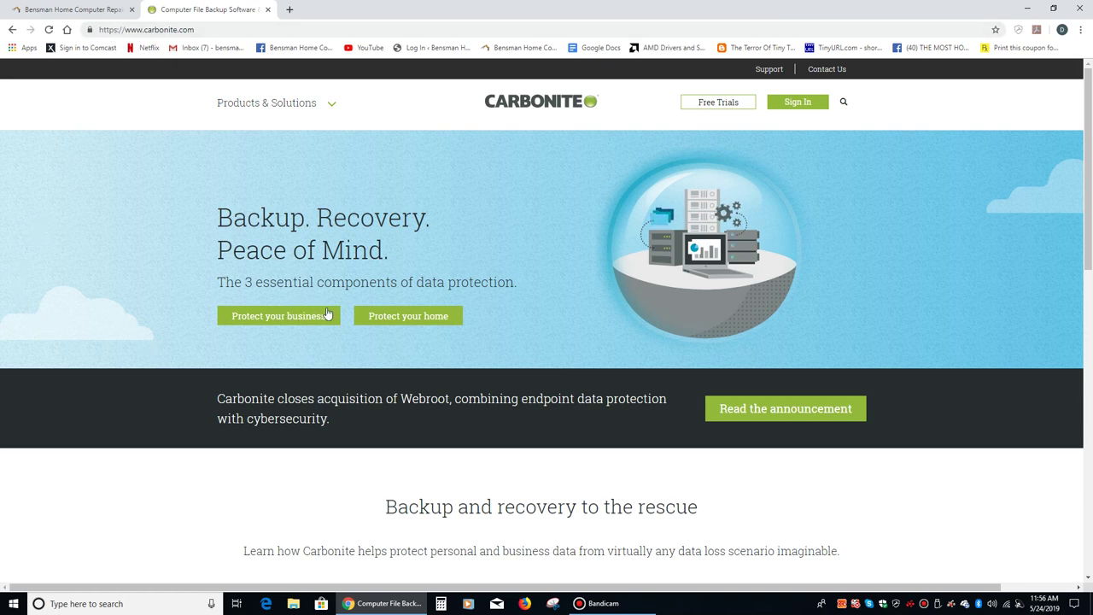
# - Open the Protect your home plans and review the Compare our plans feature table
pyautogui.click(386, 320)
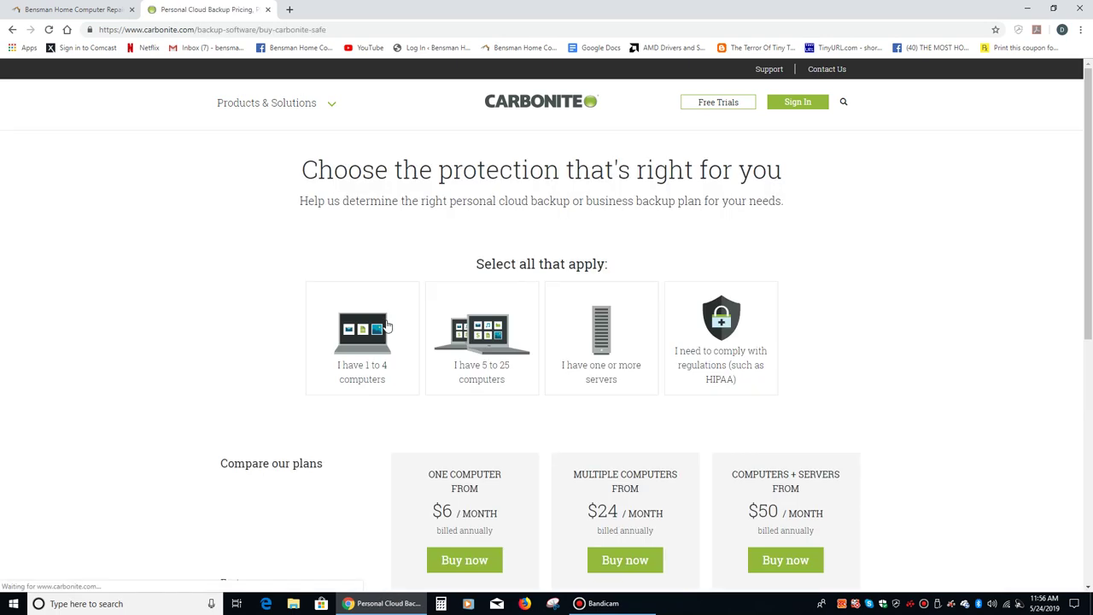
pyautogui.scroll(-2, 392, 329)
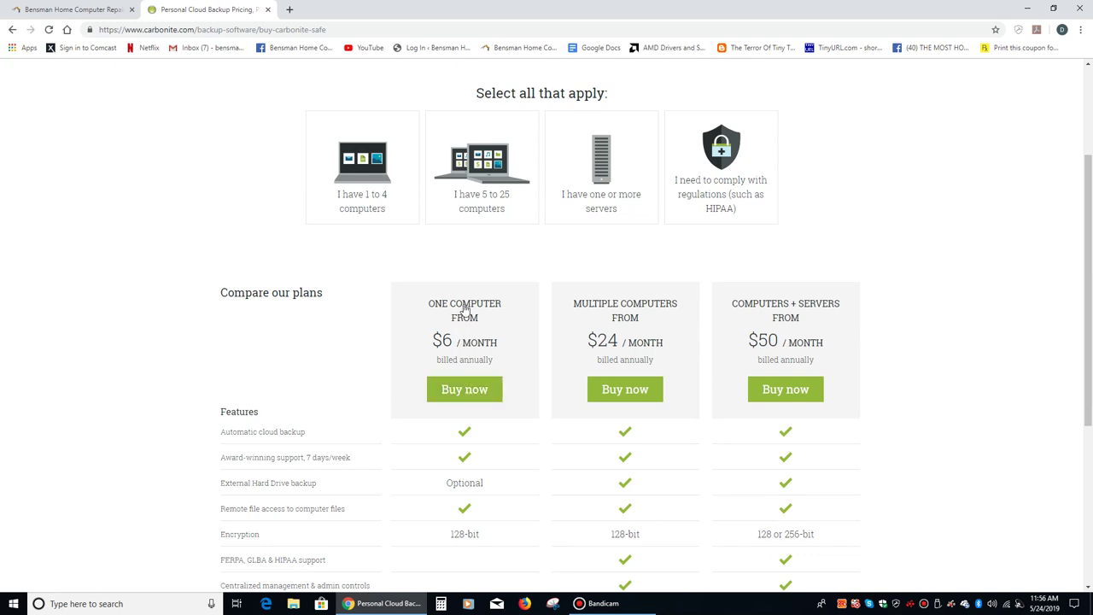
pyautogui.scroll(-1, 495, 345)
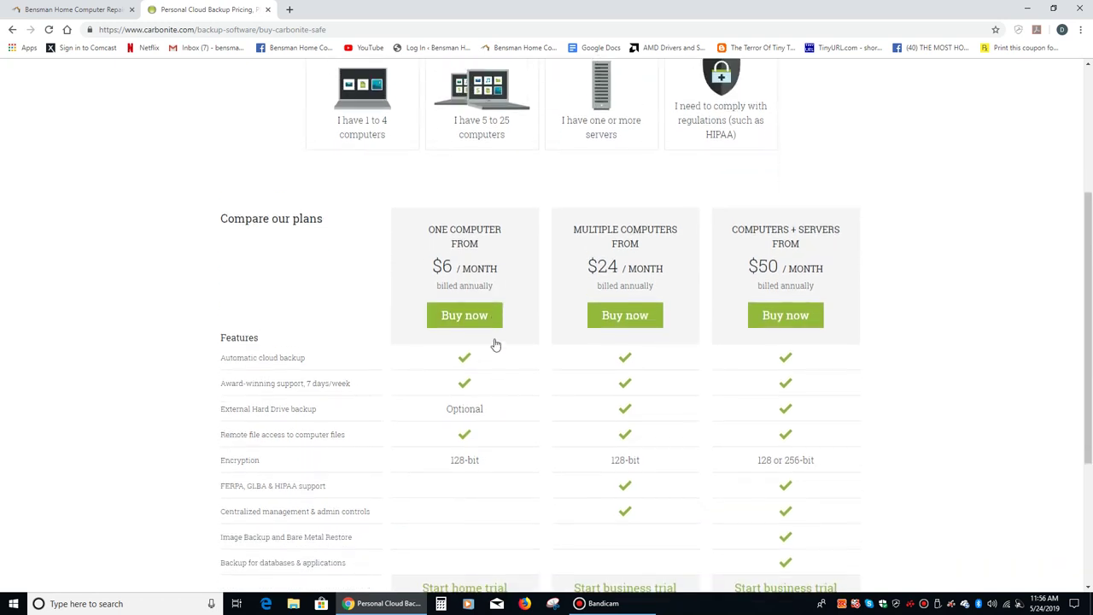
pyautogui.scroll(1, 496, 344)
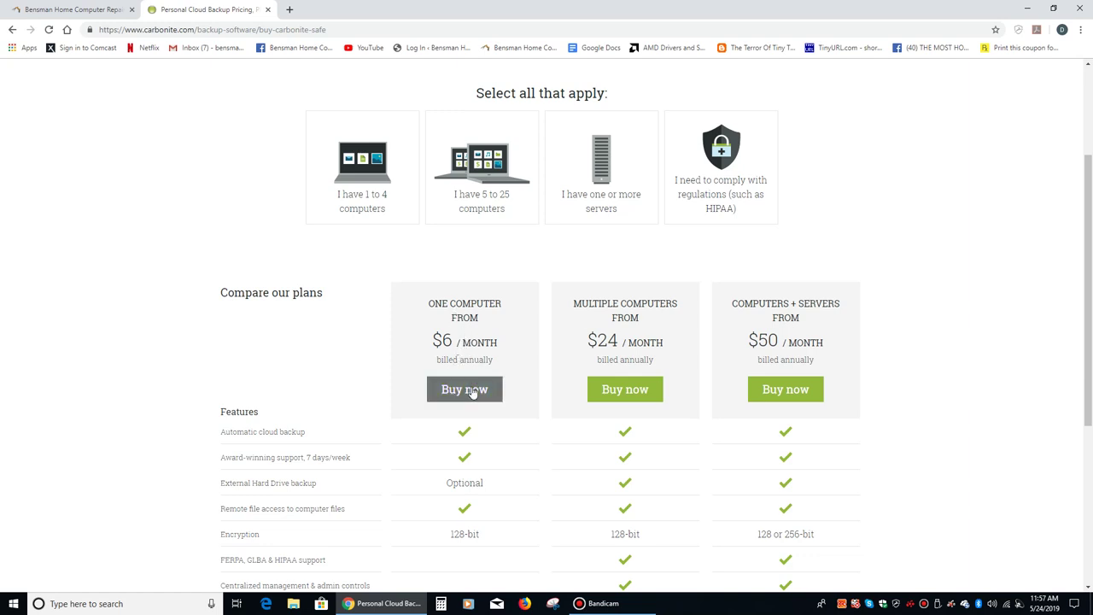
pyautogui.scroll(-1, 528, 383)
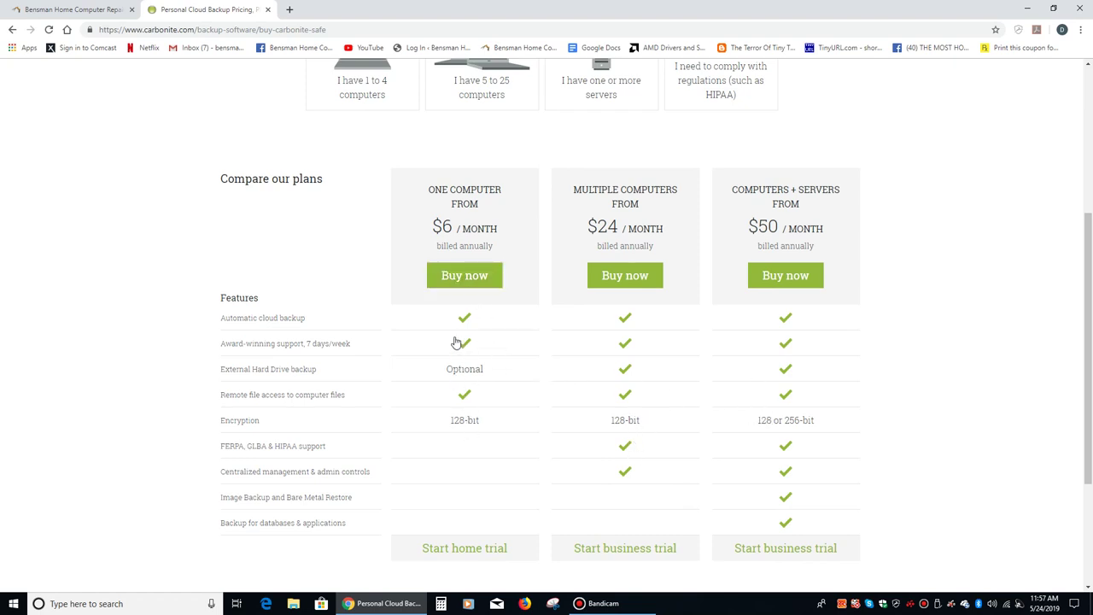
# - Start buying the One Computer plan, opening the Carbonite Safe configuration page
pyautogui.click(459, 280)
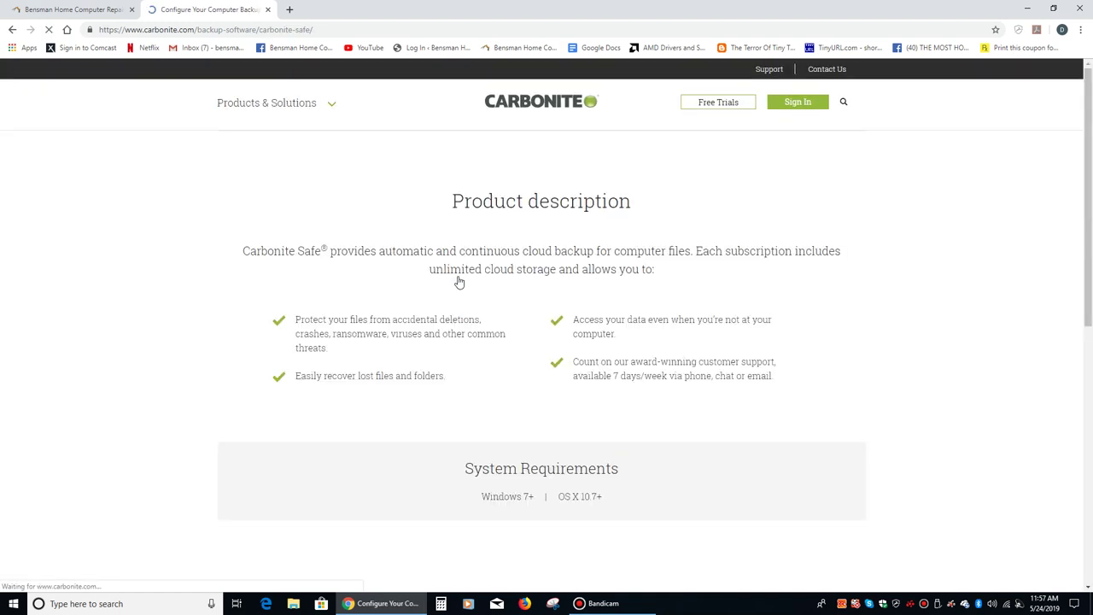
pyautogui.scroll(-1, 454, 307)
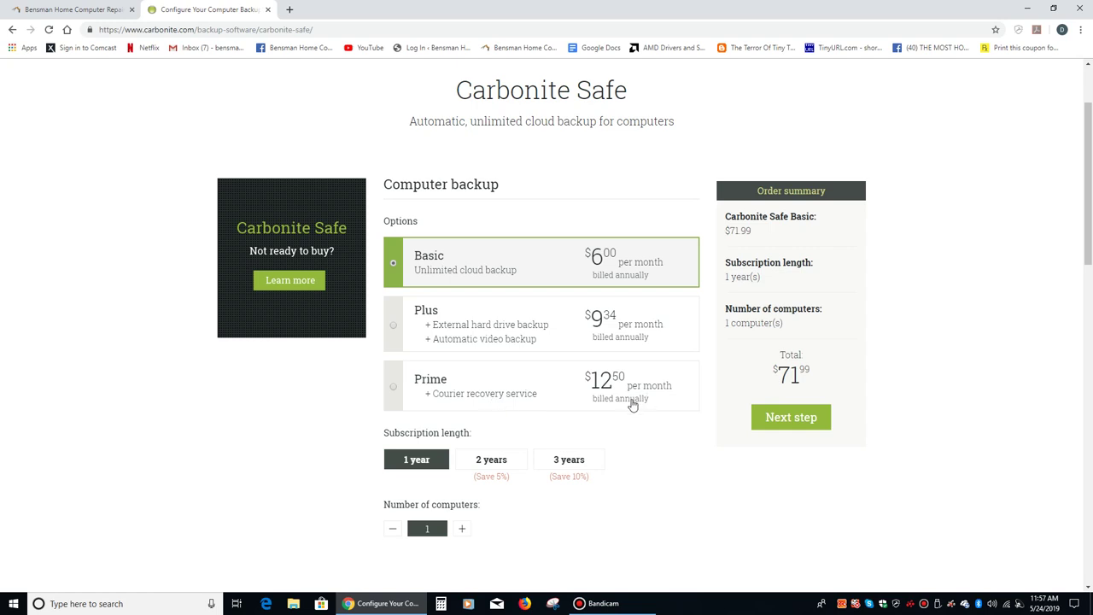
# - Select the Prime plan with Courier Recovery, totalling $149.99
pyautogui.click(524, 377)
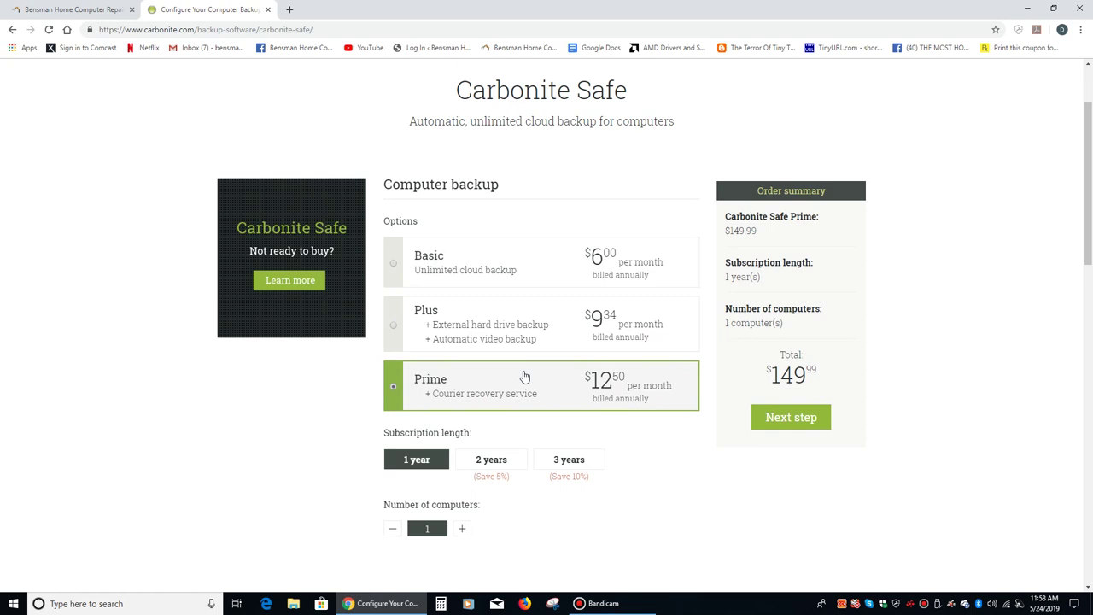
pyautogui.scroll(-2, 524, 376)
pyautogui.scroll(-4, 523, 374)
pyautogui.scroll(-2, 522, 372)
pyautogui.scroll(-3, 520, 369)
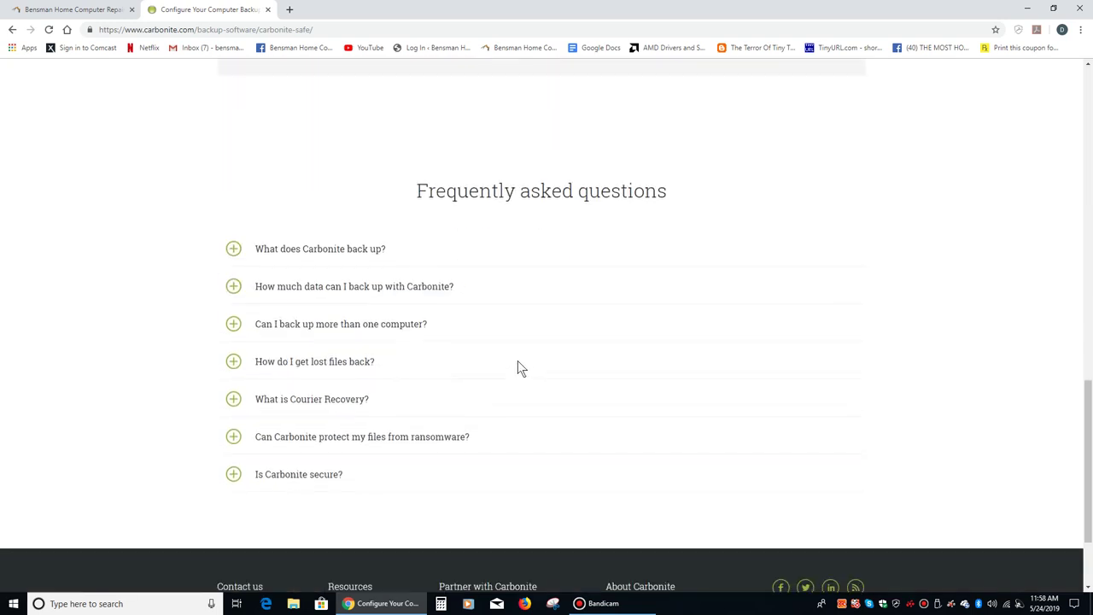
# - Expand the 'What is Courier Recovery?' FAQ answer, then return up the page
pyautogui.click(234, 400)
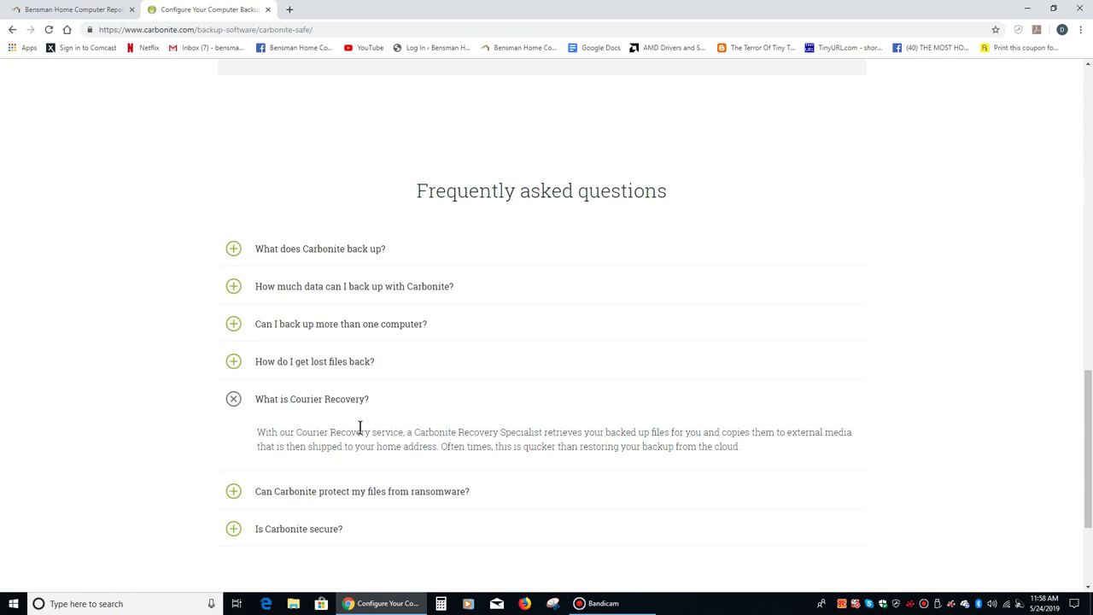
pyautogui.scroll(1, 359, 427)
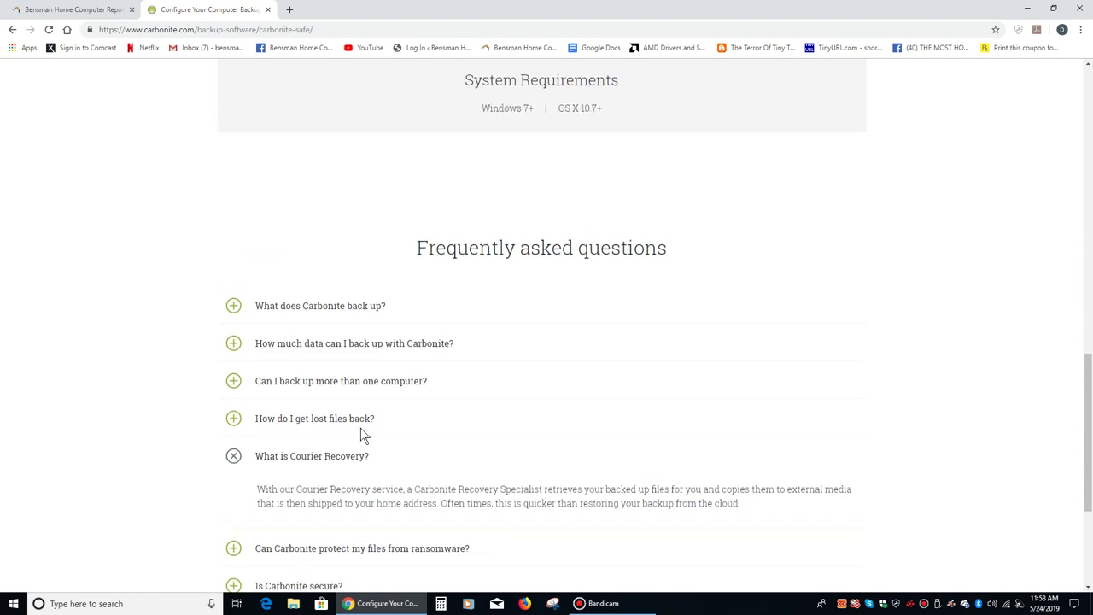
pyautogui.scroll(4, 361, 431)
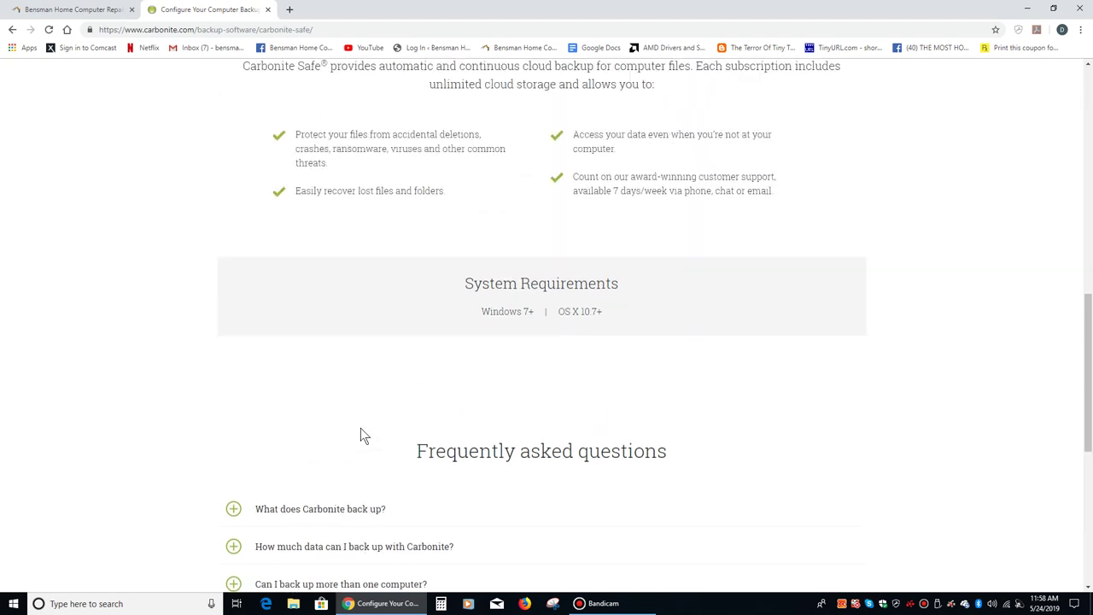
pyautogui.scroll(3, 360, 435)
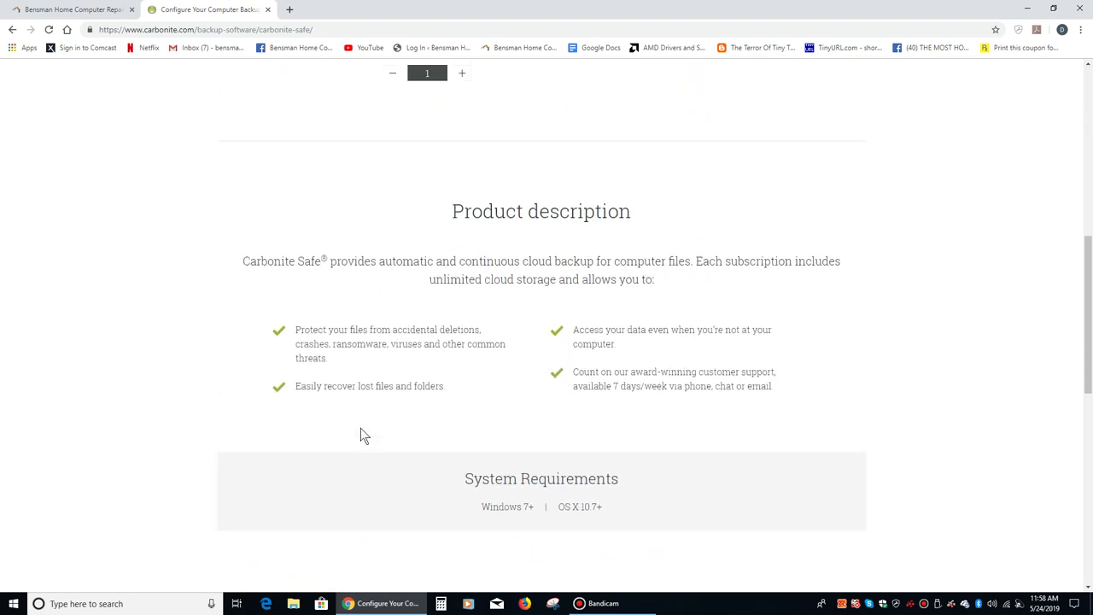
# - Switch to Carbonite Safe Plus at $111.99 and proceed to account creation
pyautogui.scroll(3, 360, 436)
pyautogui.scroll(3, 361, 435)
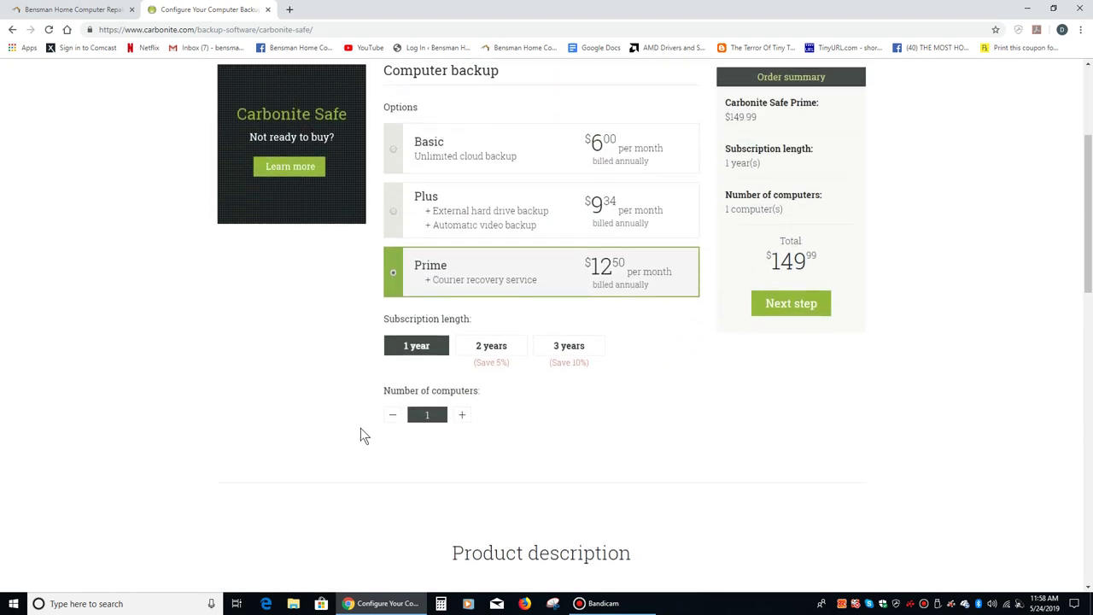
pyautogui.scroll(2, 361, 435)
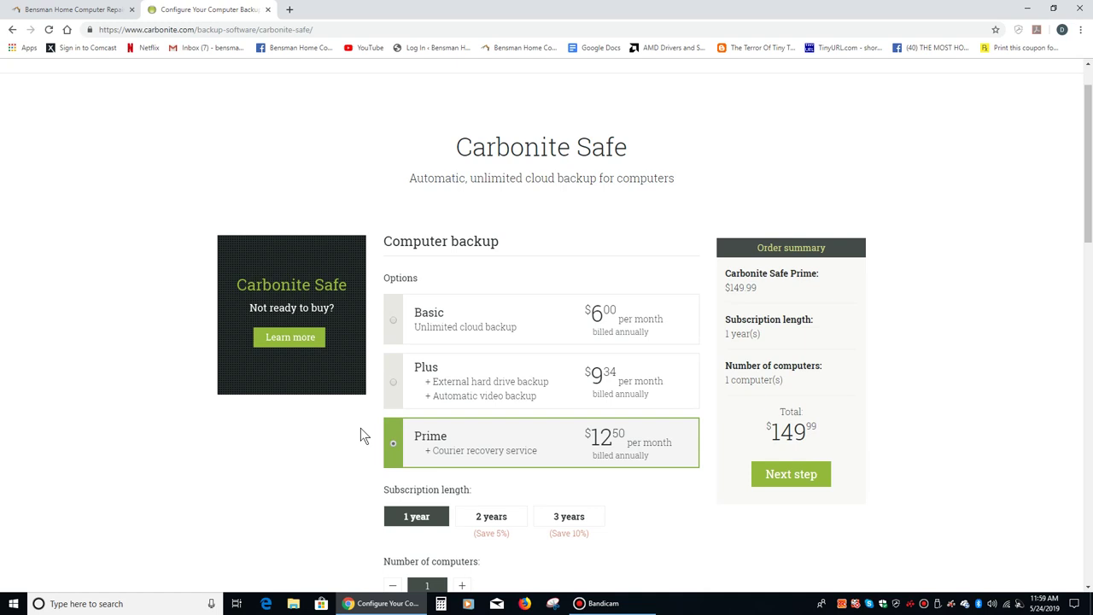
pyautogui.click(395, 381)
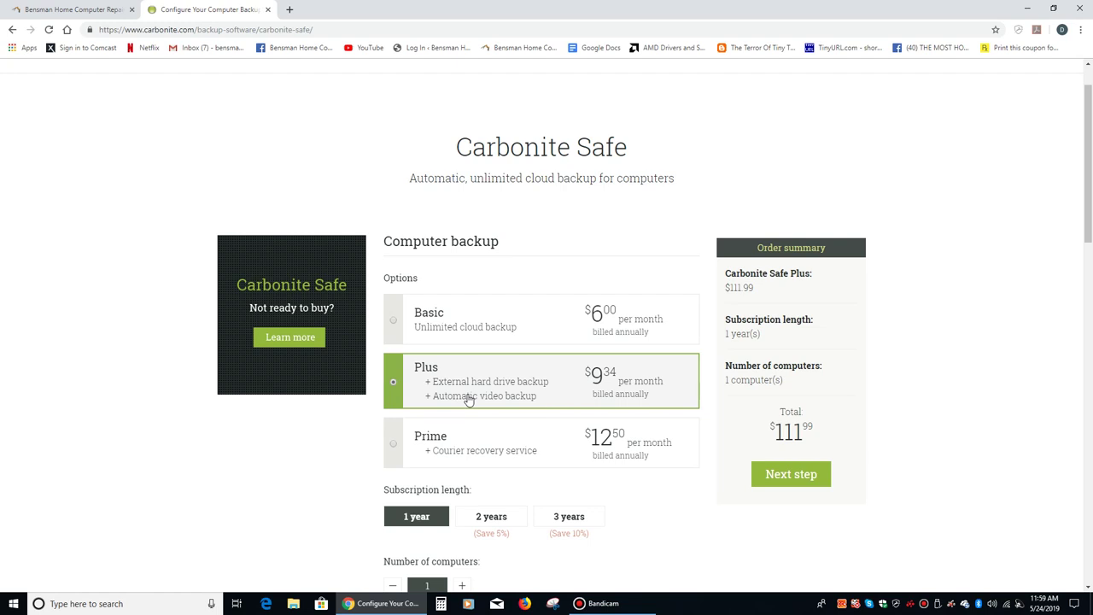
pyautogui.click(803, 483)
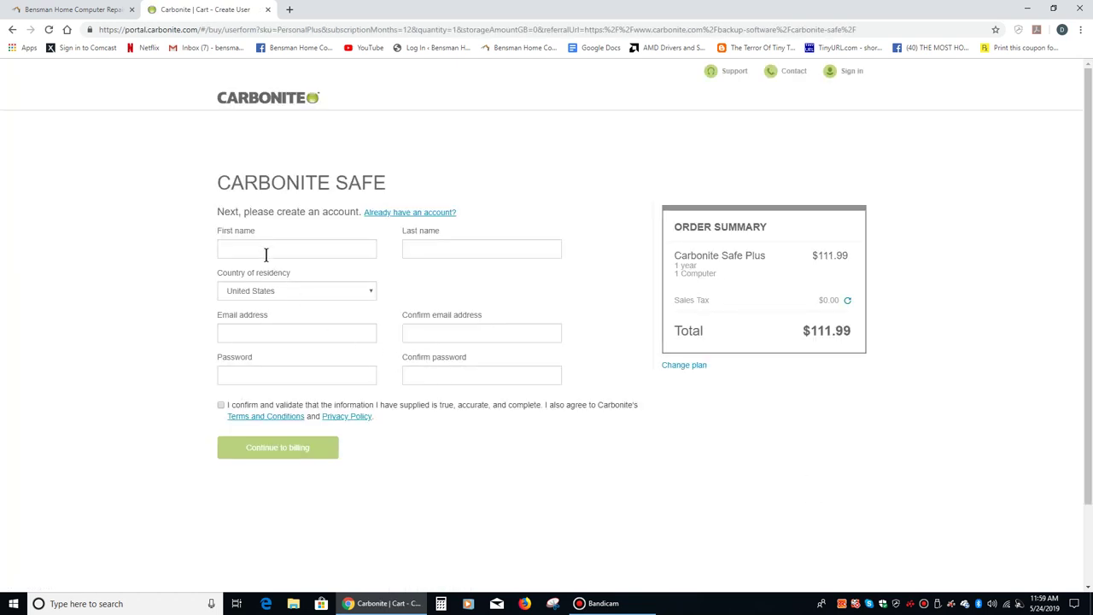
# - Enter the user's first and last name in the account form
pyautogui.click(266, 246)
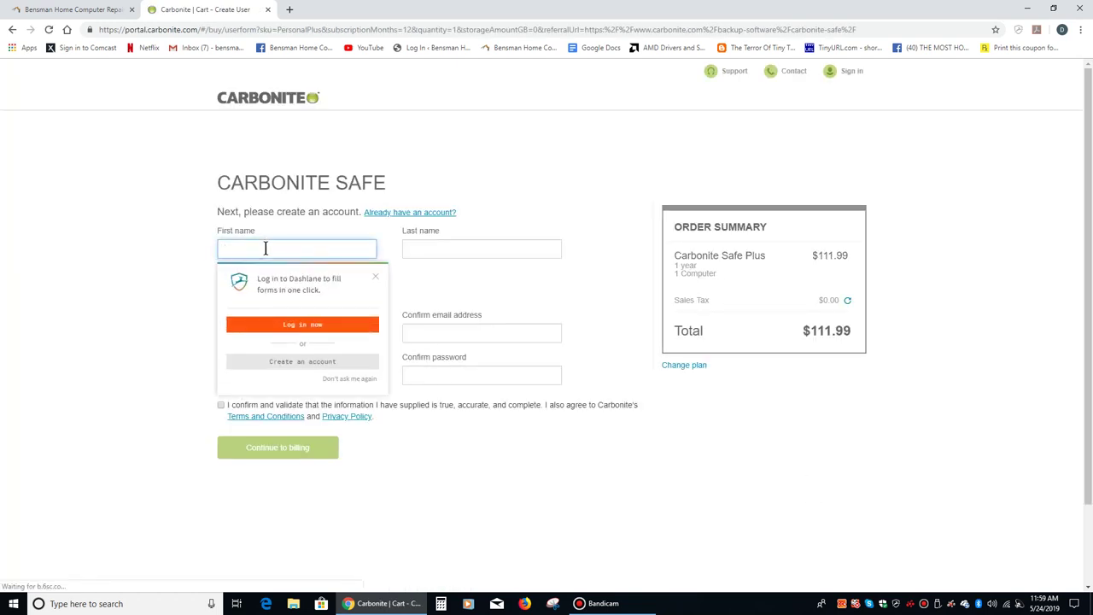
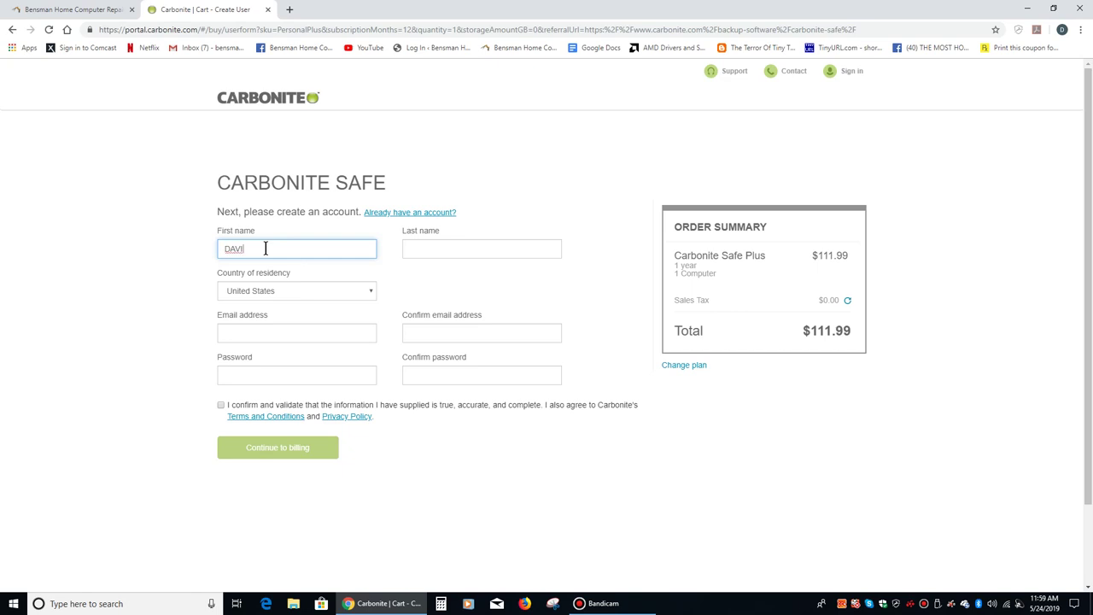
pyautogui.press('Tab')
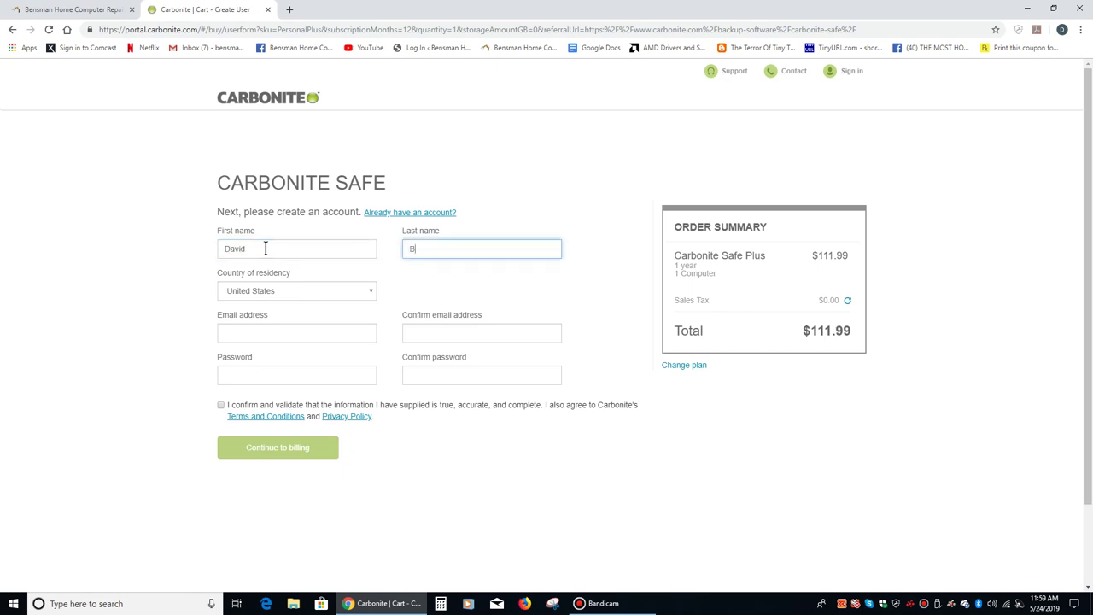
# - Copy the email address into the Confirm email field and begin the password entry
pyautogui.click(301, 333)
pyautogui.rightClick(302, 336)
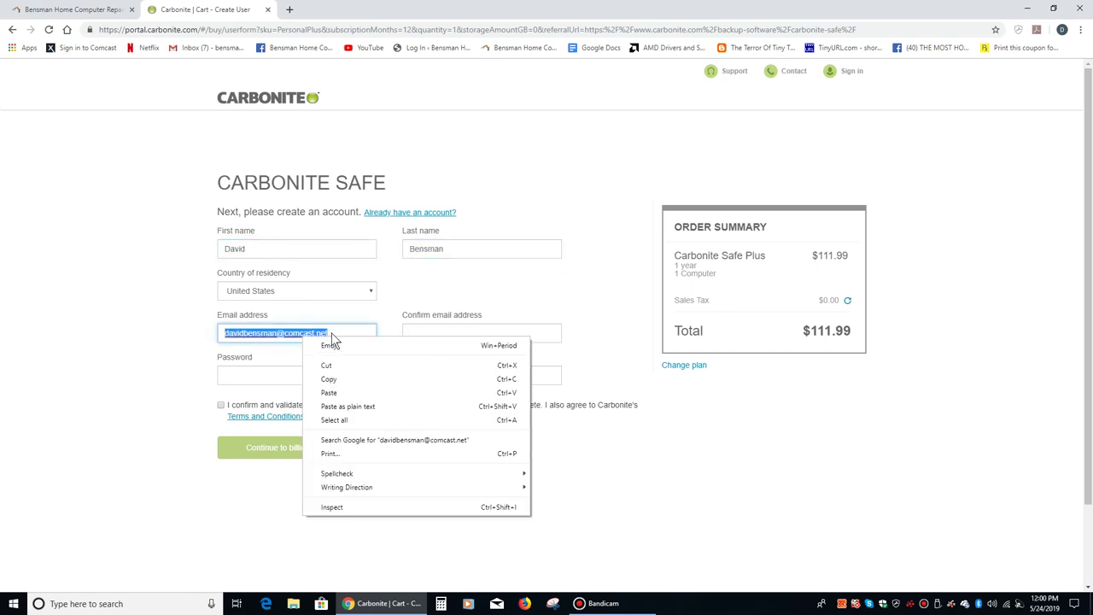
pyautogui.click(354, 377)
pyautogui.rightClick(422, 319)
pyautogui.rightClick(420, 338)
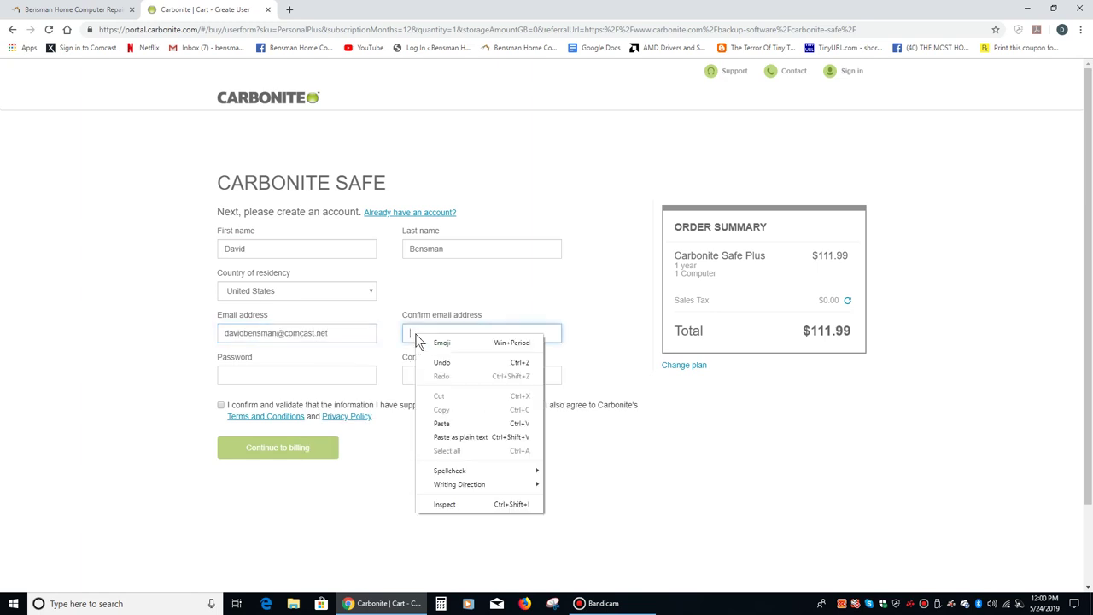
pyautogui.click(456, 418)
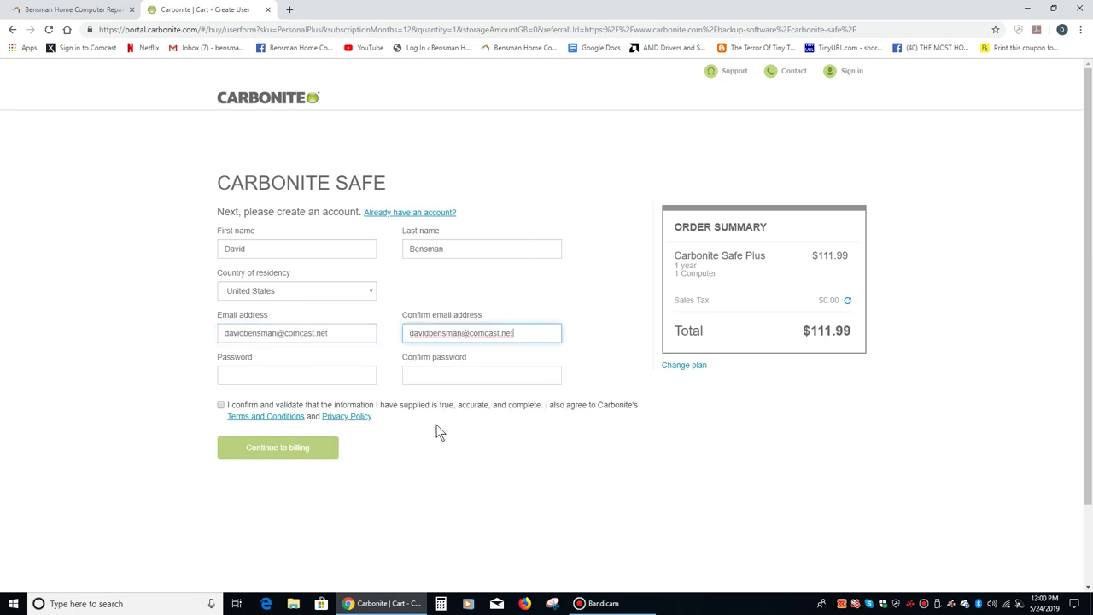
pyautogui.click(256, 375)
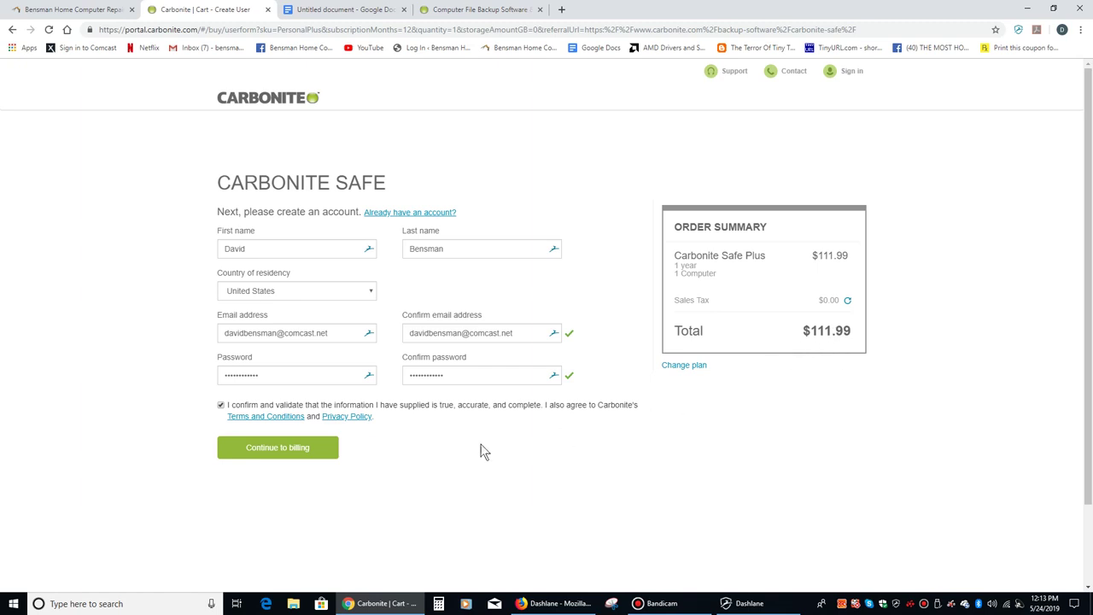
# - Continue to billing and review the Safe Plus $111.99 payment form
pyautogui.click(305, 455)
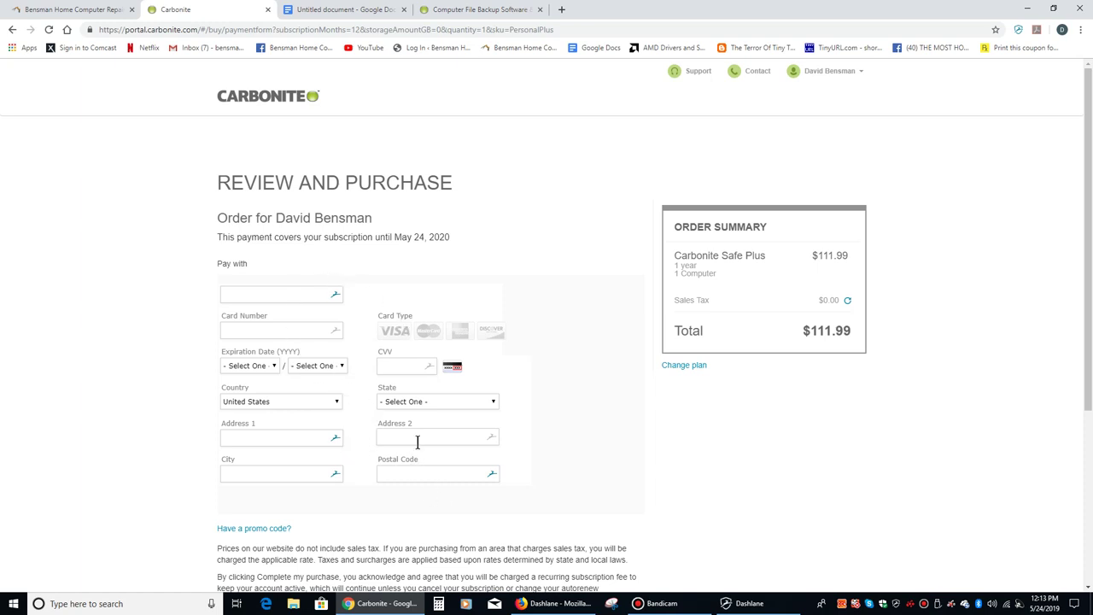
pyautogui.scroll(-2, 398, 408)
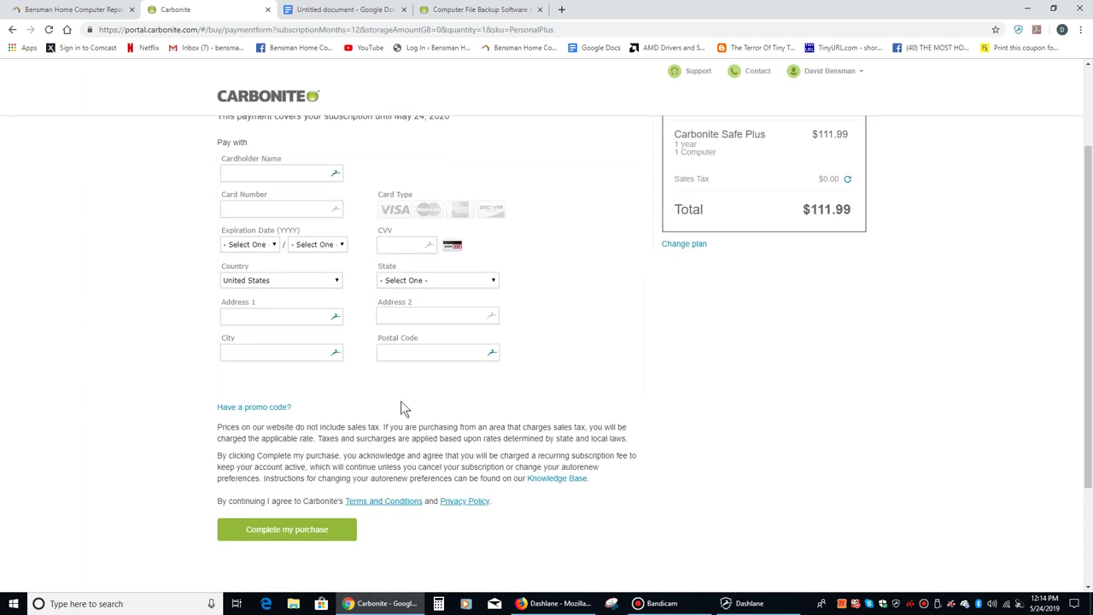
pyautogui.scroll(-1, 400, 407)
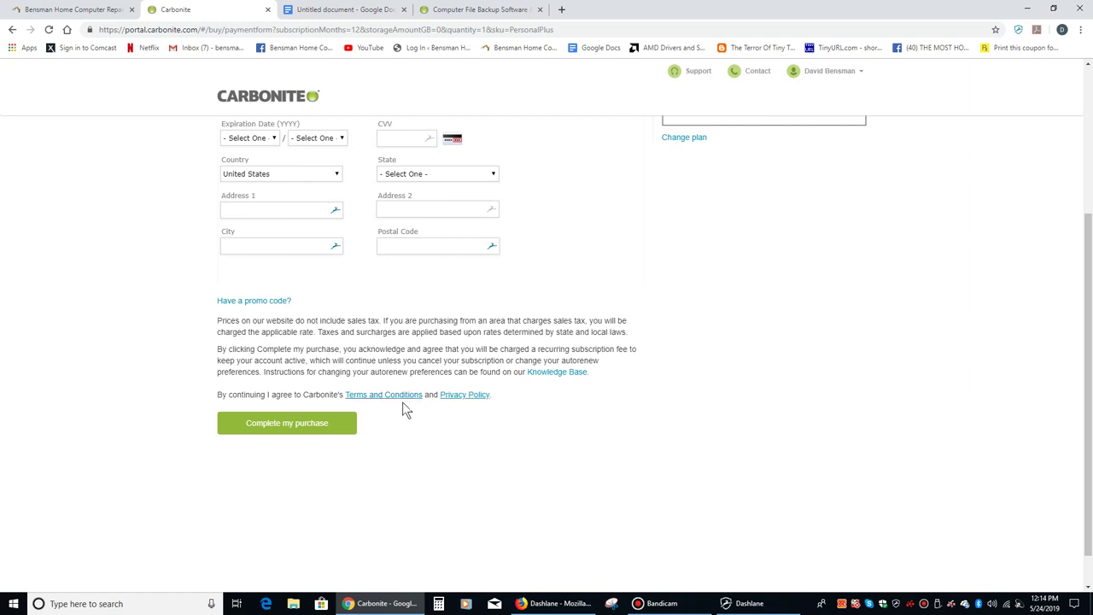
pyautogui.scroll(1, 489, 373)
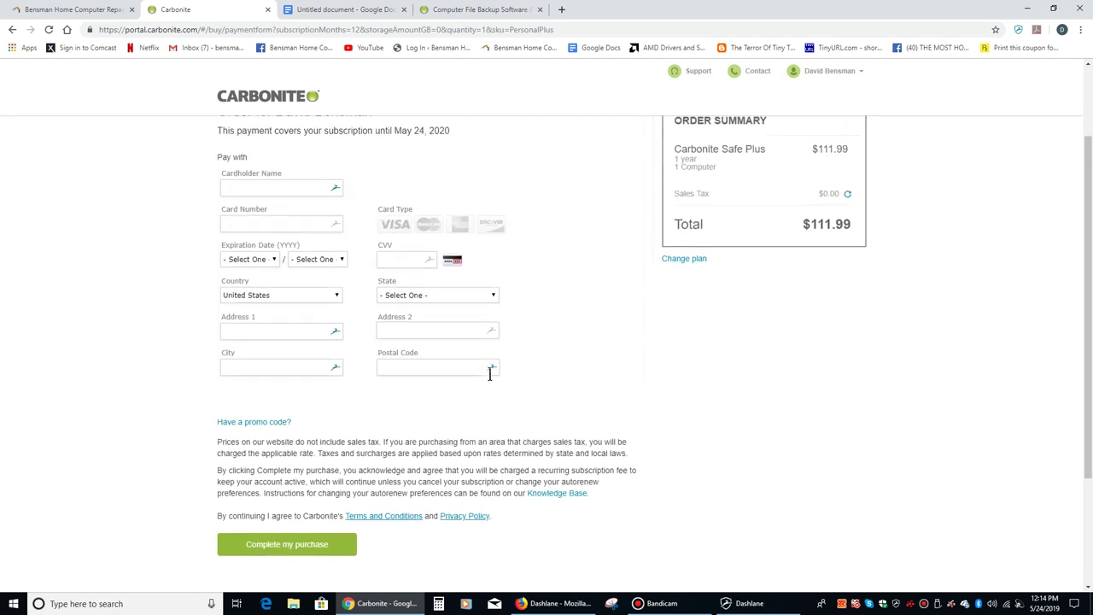
pyautogui.scroll(1, 490, 373)
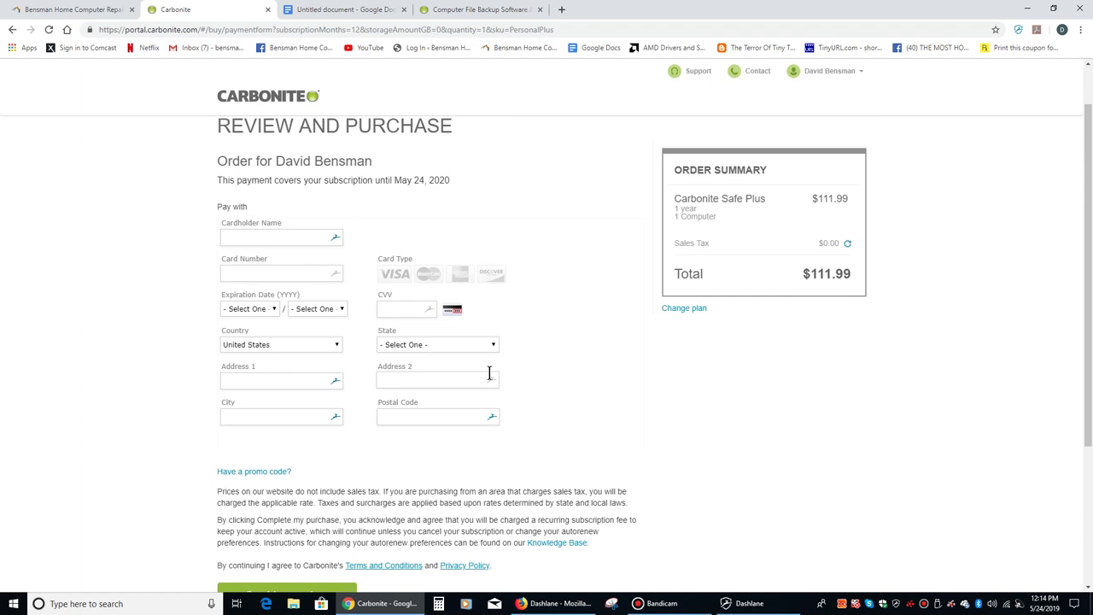
pyautogui.scroll(1, 490, 373)
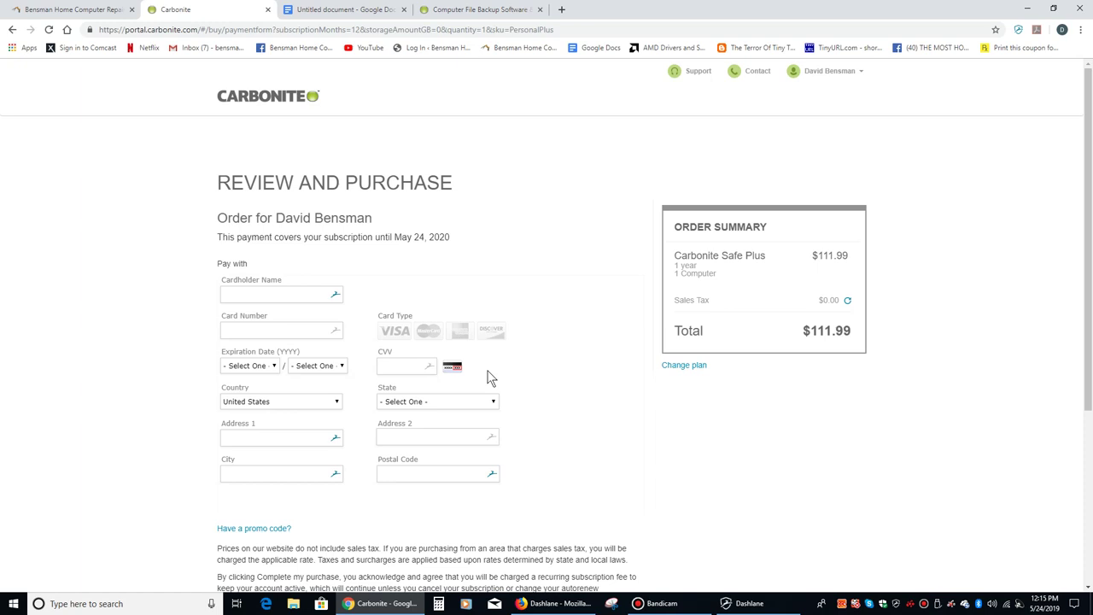
# - Return to the home computer repair website in the first browser tab
pyautogui.click(69, 14)
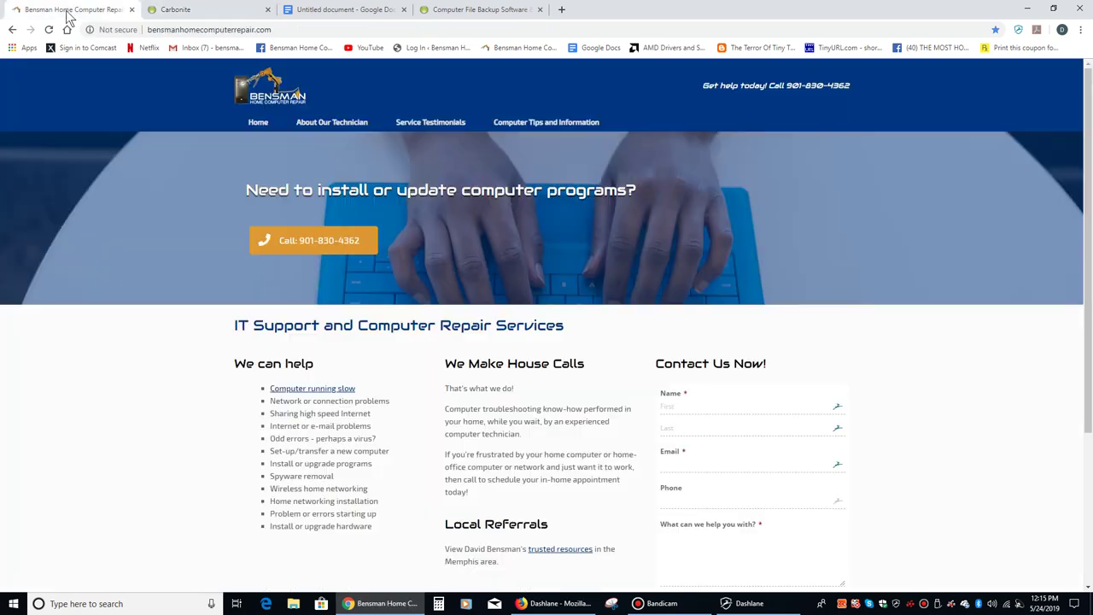